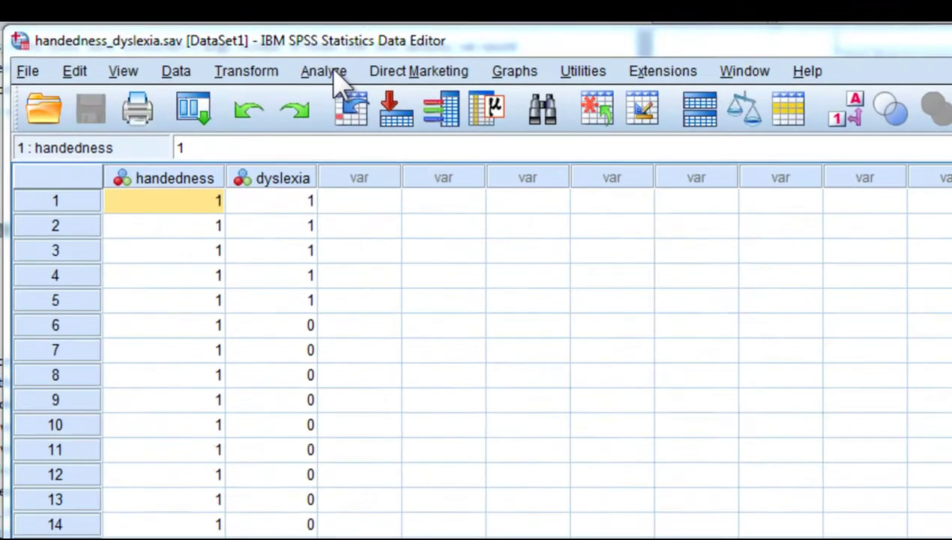
Open Crosstabs with handedness in Row(s) and dyslexia in Column(s)
{"action": "left_click", "coordinate": [206, 46]}
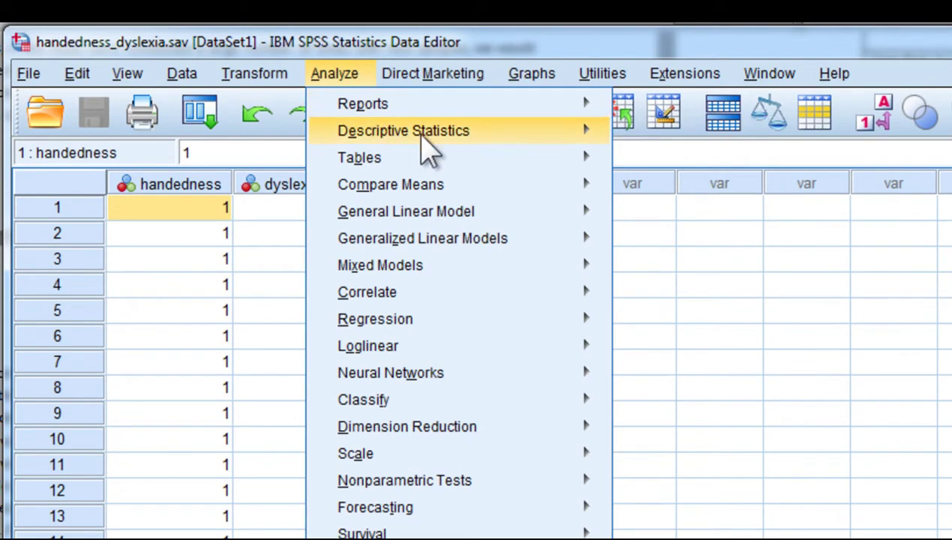
{"action": "mouse_move", "coordinate": [424, 138]}
{"action": "left_click", "coordinate": [706, 225]}
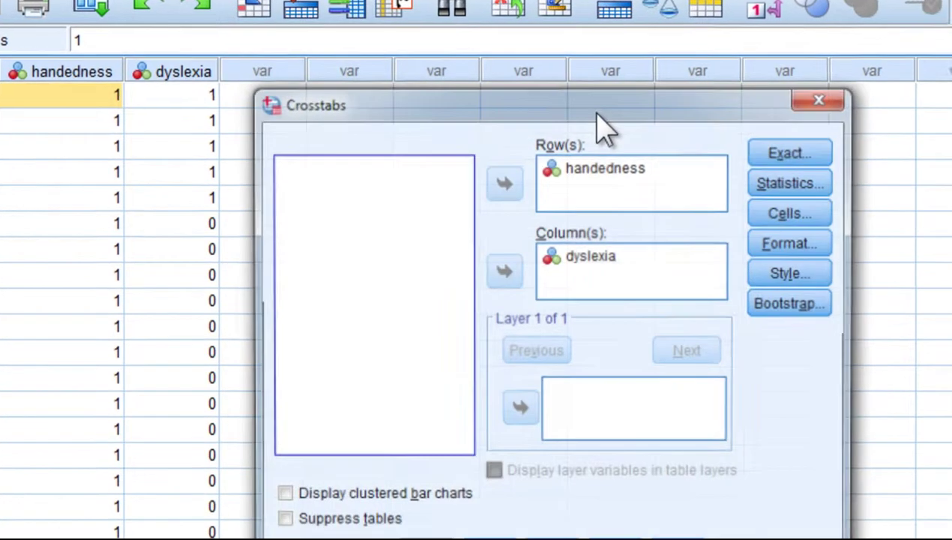
{"action": "left_click", "coordinate": [525, 107]}
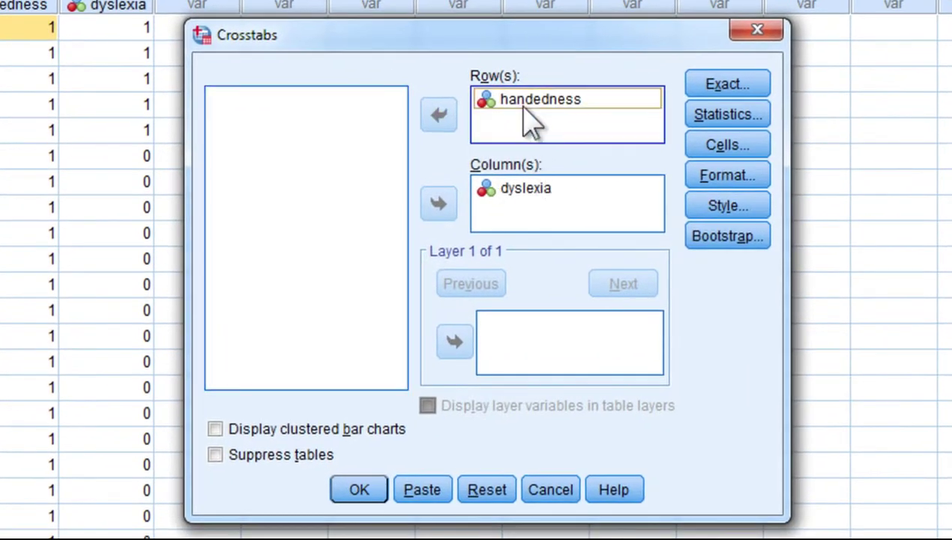
{"action": "left_click", "coordinate": [529, 197]}
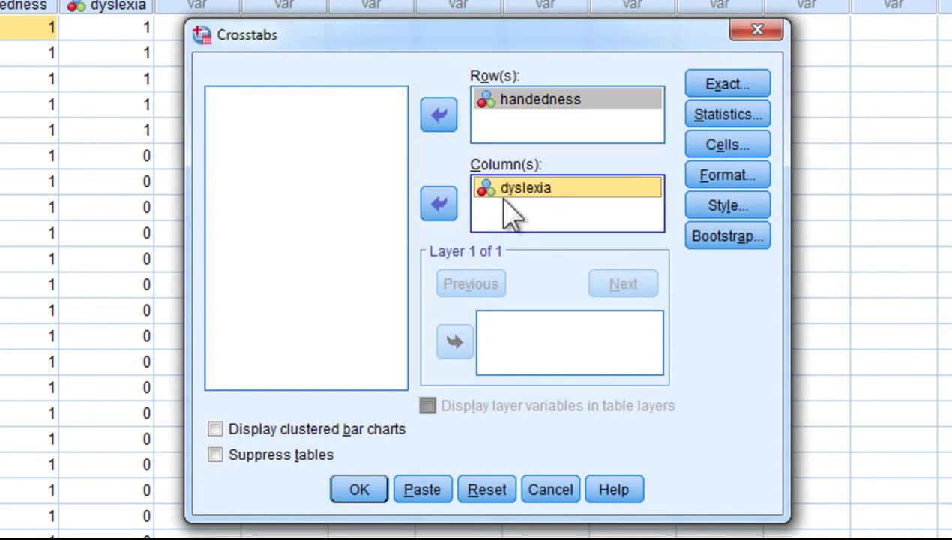
Tick the Risk estimate in the Crosstabs statistics and confirm
{"action": "left_click", "coordinate": [717, 120]}
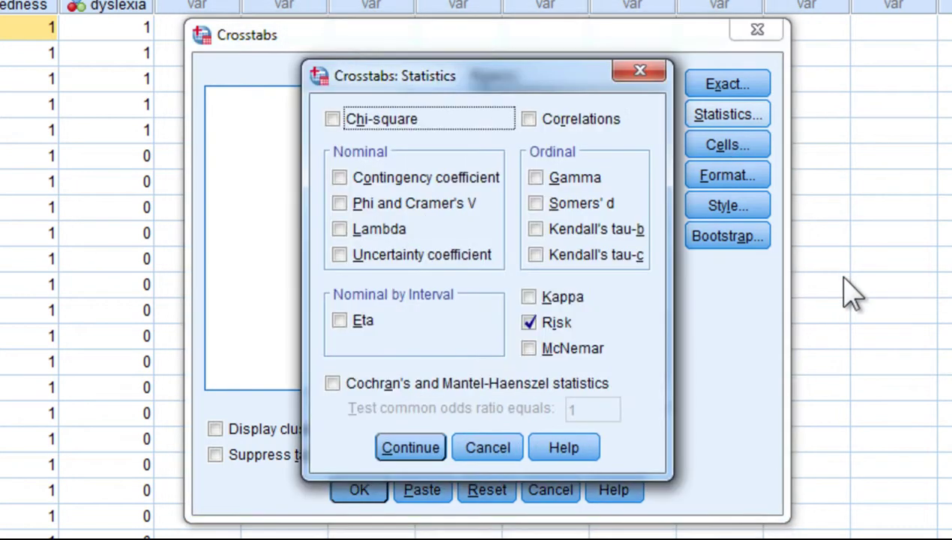
{"action": "left_click", "coordinate": [563, 330]}
{"action": "left_click", "coordinate": [563, 335]}
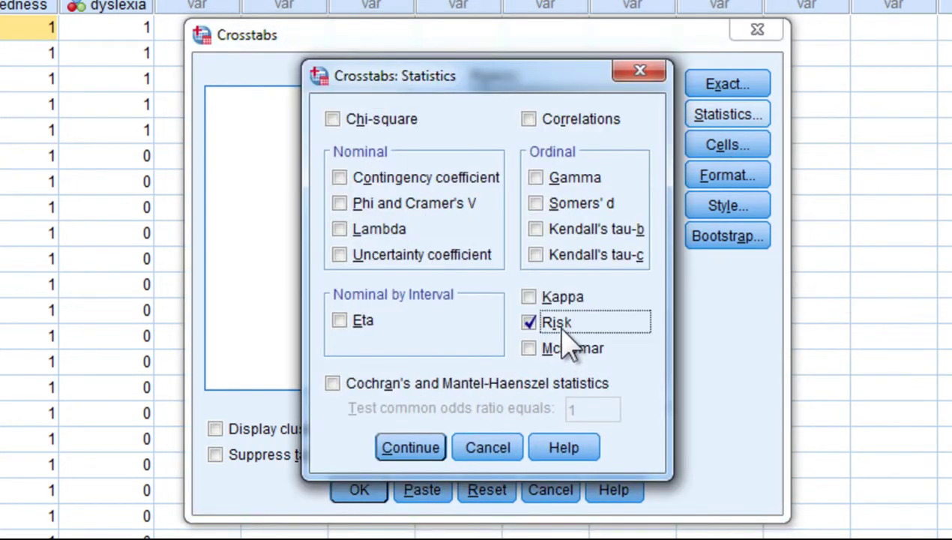
{"action": "left_click", "coordinate": [396, 450]}
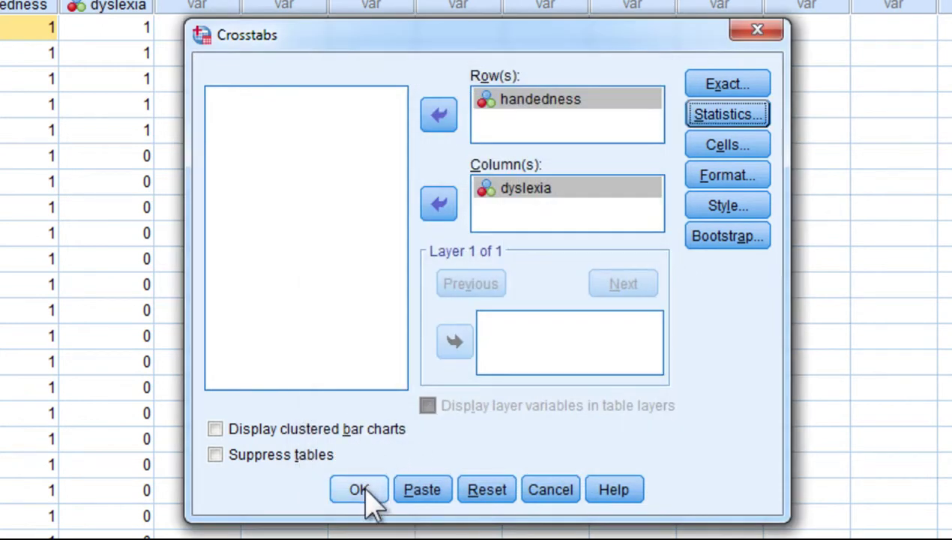
Run the crosstab and widen the Risk Estimate table, showing odds ratio 13.118 (95% CI 3.455–49.801)
{"action": "left_click", "coordinate": [361, 491]}
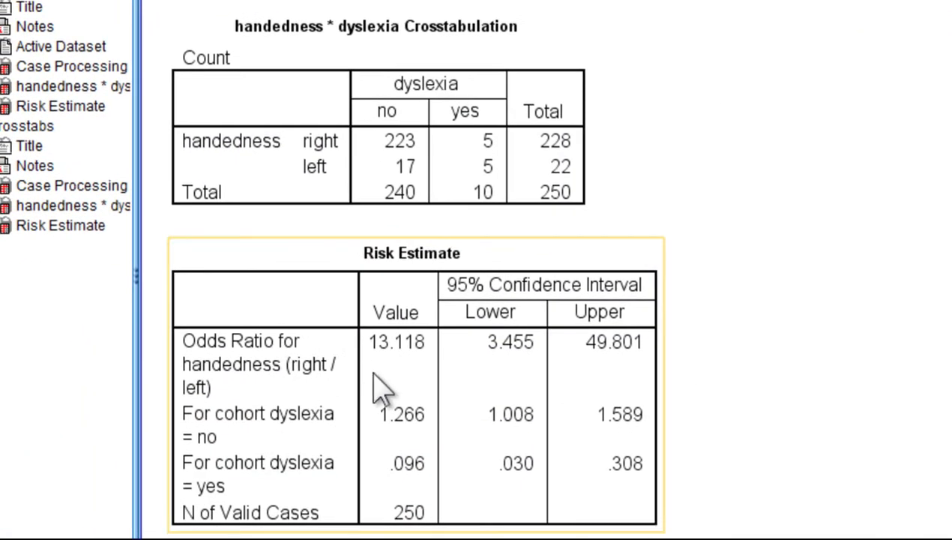
{"action": "left_click_drag", "start_coordinate": [361, 309], "coordinate": [399, 305]}
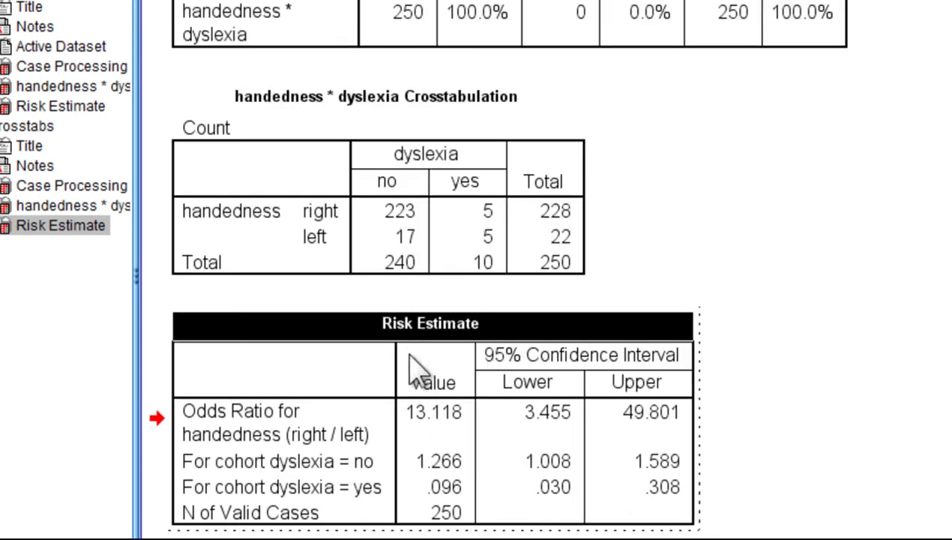
{"action": "left_click_drag", "start_coordinate": [401, 363], "coordinate": [493, 379]}
{"action": "left_click_drag", "start_coordinate": [492, 371], "coordinate": [520, 367]}
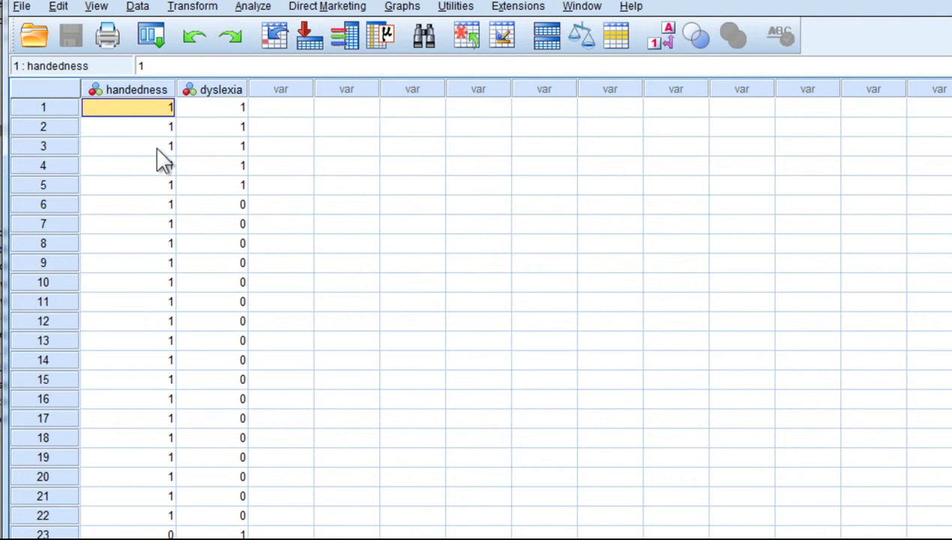
Check handedness value labels in Variable View (0 = right, 1 = left) without changing them
{"action": "key", "text": "ctrl+t"}
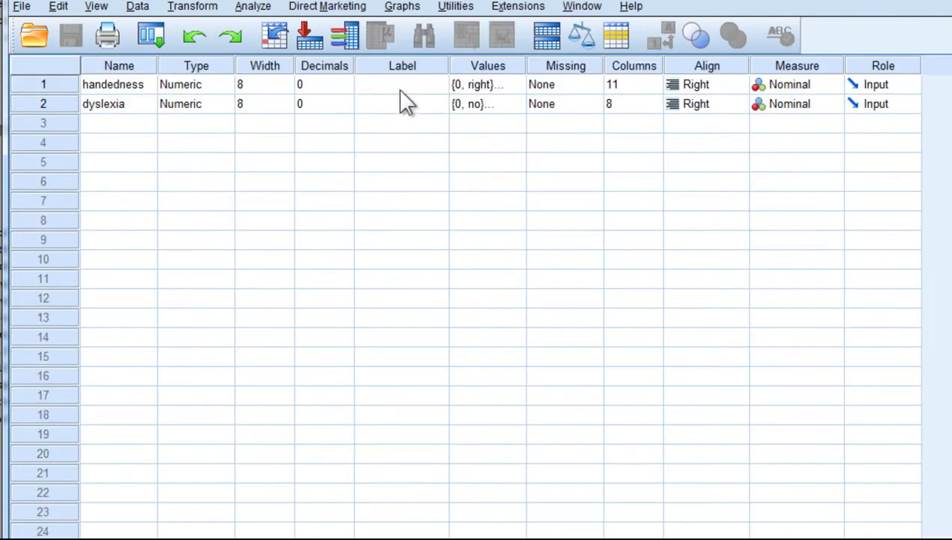
{"action": "left_click", "coordinate": [508, 87]}
{"action": "left_click", "coordinate": [533, 294]}
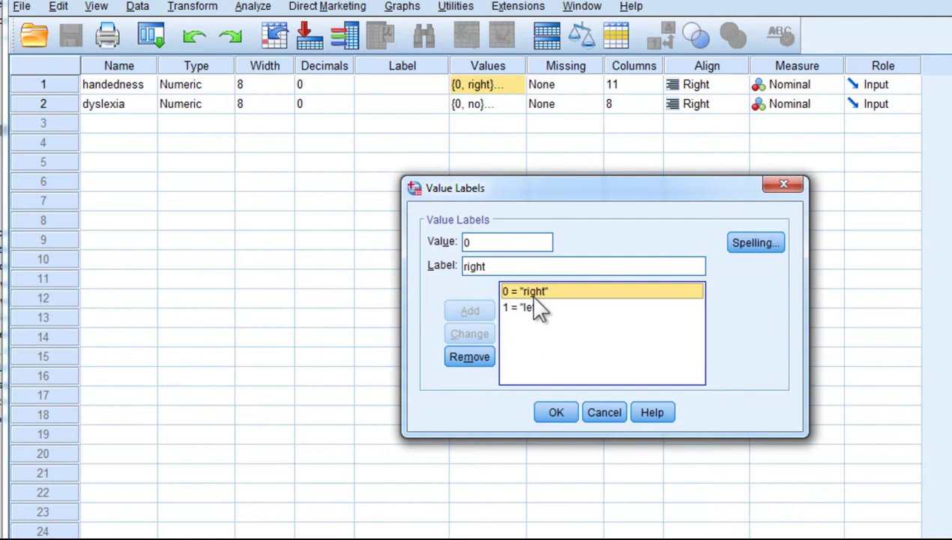
{"action": "left_click", "coordinate": [535, 311]}
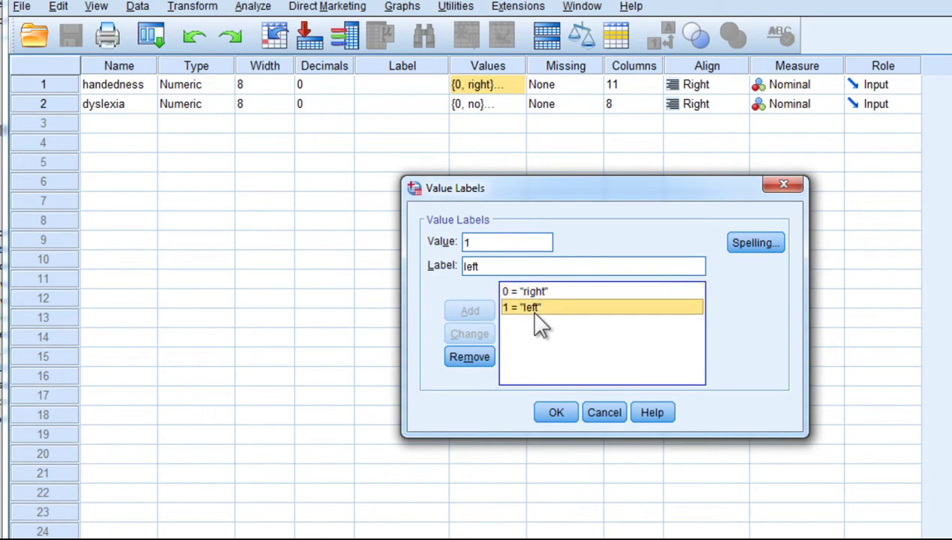
{"action": "left_click", "coordinate": [783, 185]}
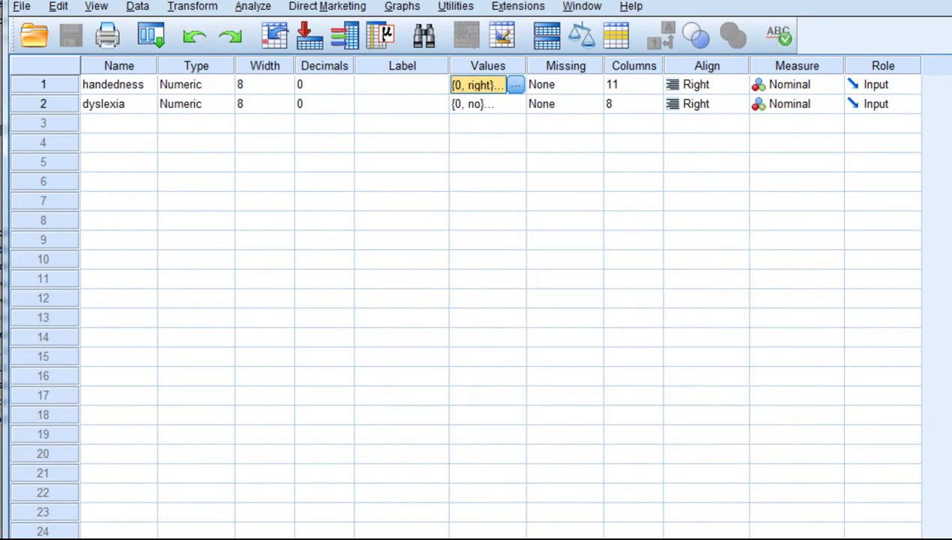
Inspect handedness in Data View: coded 1 for cases 1–22 and 0 from case 23
{"action": "key", "text": "ctrl+t"}
{"action": "scroll", "coordinate": [162, 304], "scroll_direction": "down", "scroll_amount": 4}
{"action": "scroll", "coordinate": [161, 300], "scroll_direction": "up", "scroll_amount": 4}
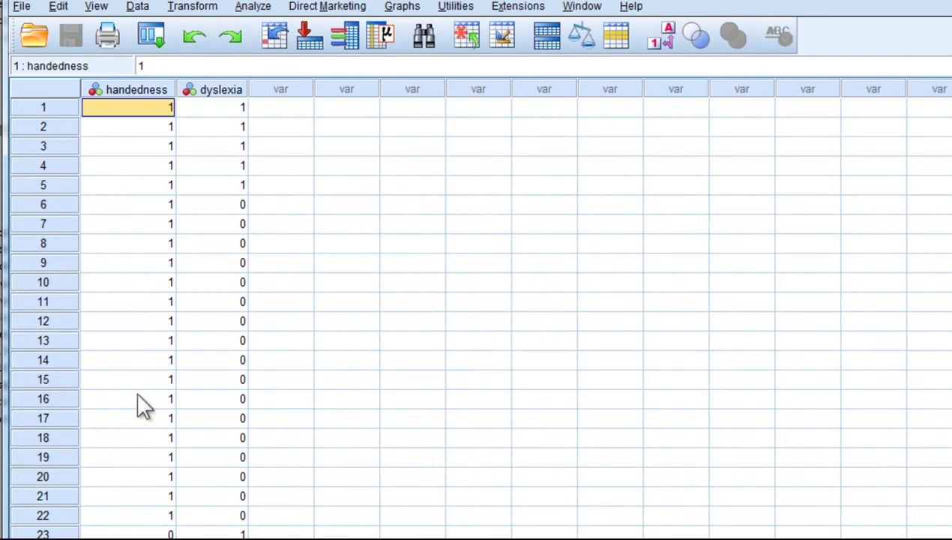
{"action": "left_click", "coordinate": [147, 128]}
{"action": "left_click", "coordinate": [138, 107]}
{"action": "scroll", "coordinate": [142, 326], "scroll_direction": "down", "scroll_amount": 5}
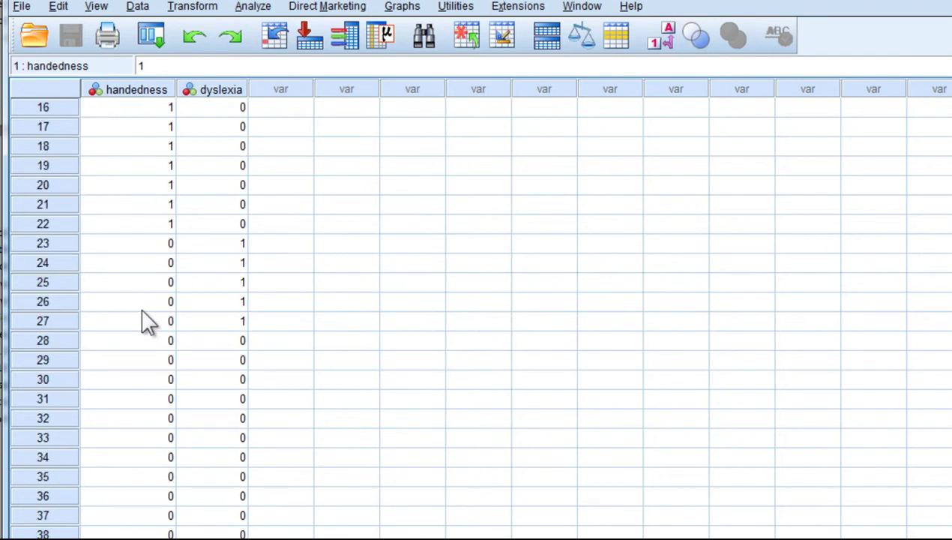
{"action": "left_click", "coordinate": [141, 264]}
{"action": "scroll", "coordinate": [144, 289], "scroll_direction": "down", "scroll_amount": 5}
{"action": "scroll", "coordinate": [145, 291], "scroll_direction": "down", "scroll_amount": 4}
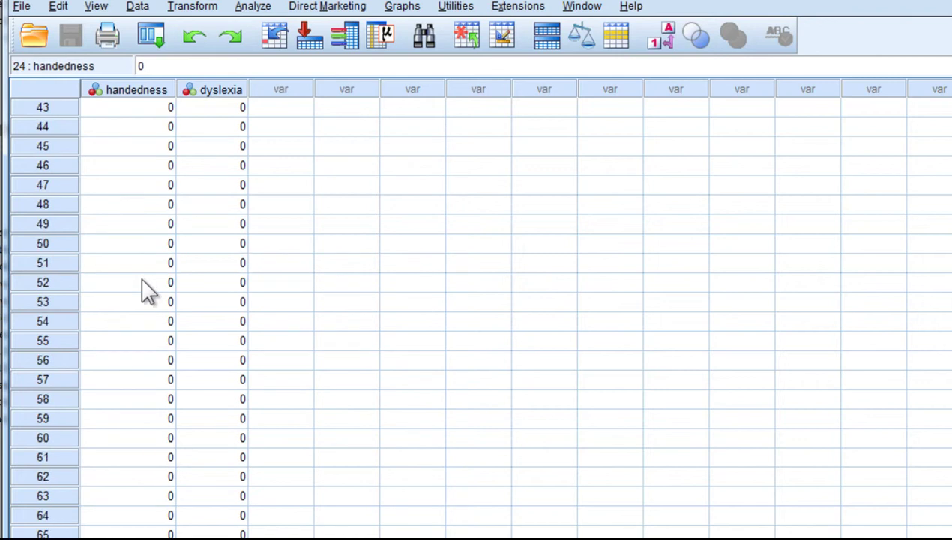
{"action": "scroll", "coordinate": [145, 291], "scroll_direction": "up", "scroll_amount": 14}
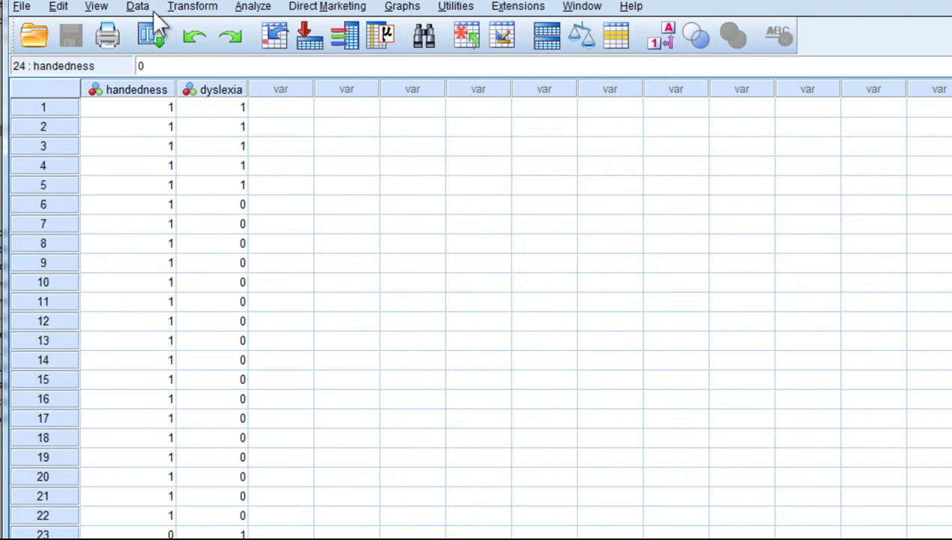
Start Recode into Same Variables for handedness and add the 0 → 1 mapping
{"action": "left_click", "coordinate": [191, 7]}
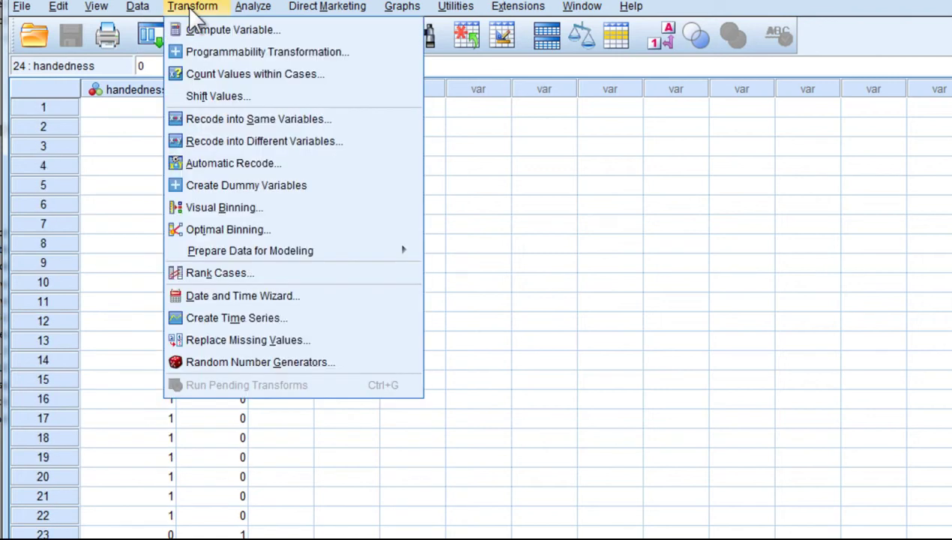
{"action": "left_click", "coordinate": [234, 117]}
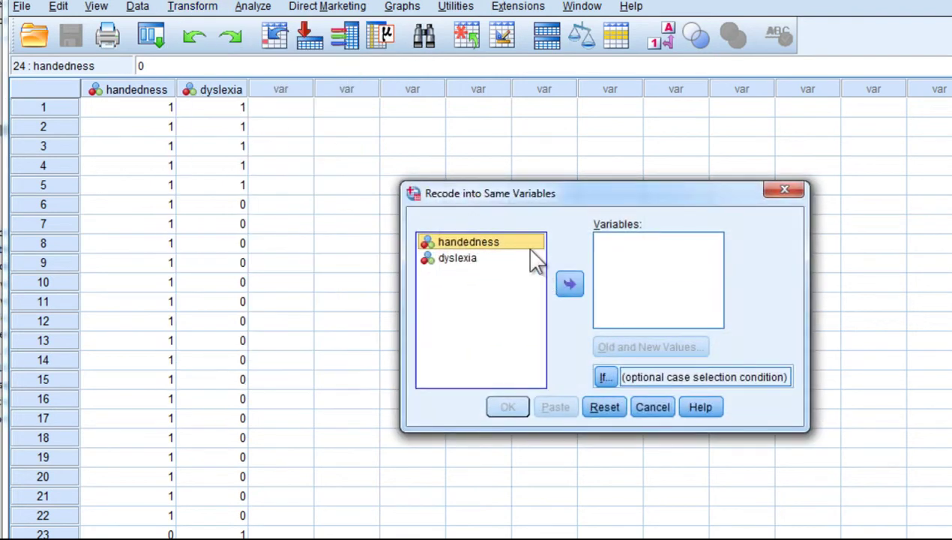
{"action": "left_click", "coordinate": [569, 282]}
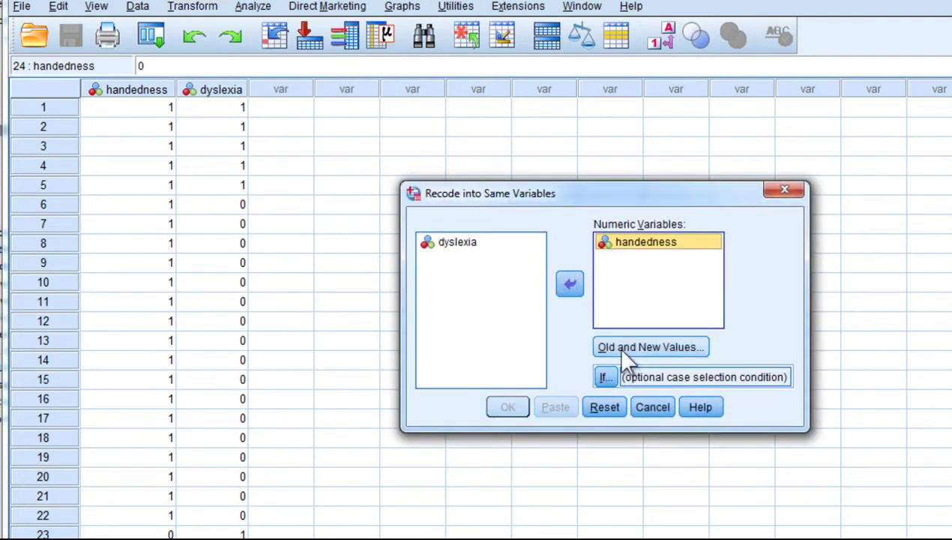
{"action": "left_click", "coordinate": [623, 349]}
{"action": "left_click", "coordinate": [465, 208]}
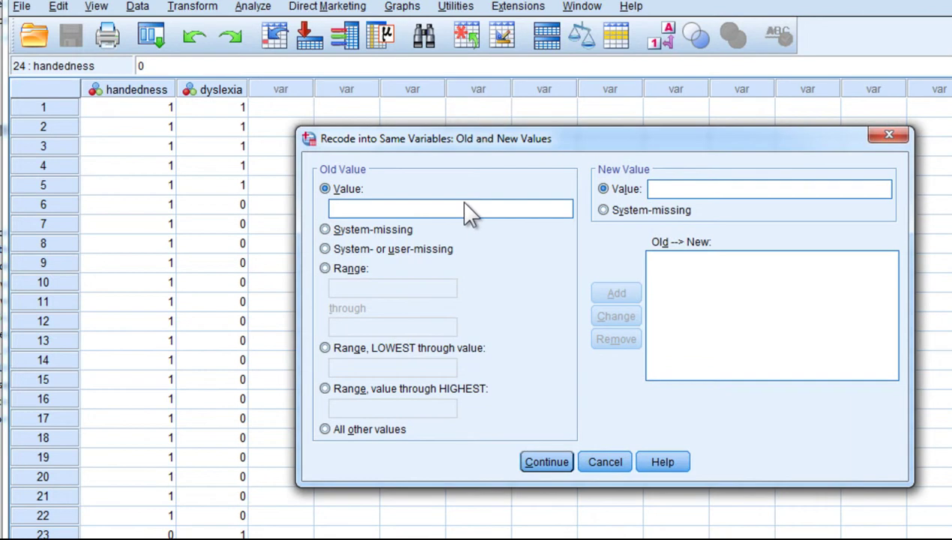
{"action": "type", "text": "0"}
{"action": "left_click", "coordinate": [671, 190]}
{"action": "type", "text": "1"}
{"action": "left_click", "coordinate": [619, 291]}
Add the 1 → 0 mapping and run the handedness recode
{"action": "left_click", "coordinate": [400, 210]}
{"action": "type", "text": "1"}
{"action": "left_click", "coordinate": [682, 190]}
{"action": "type", "text": "0"}
{"action": "left_click", "coordinate": [616, 294]}
{"action": "left_click", "coordinate": [548, 467]}
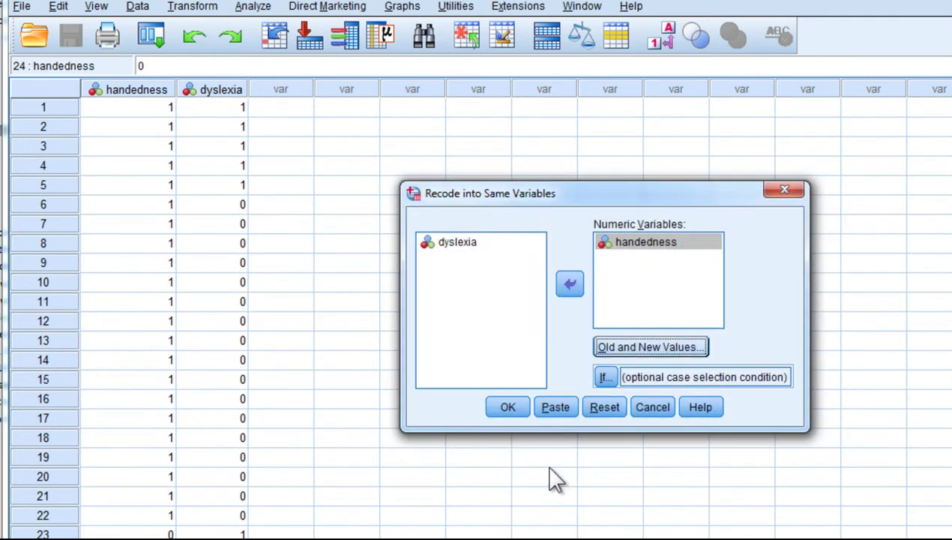
{"action": "left_click", "coordinate": [508, 409]}
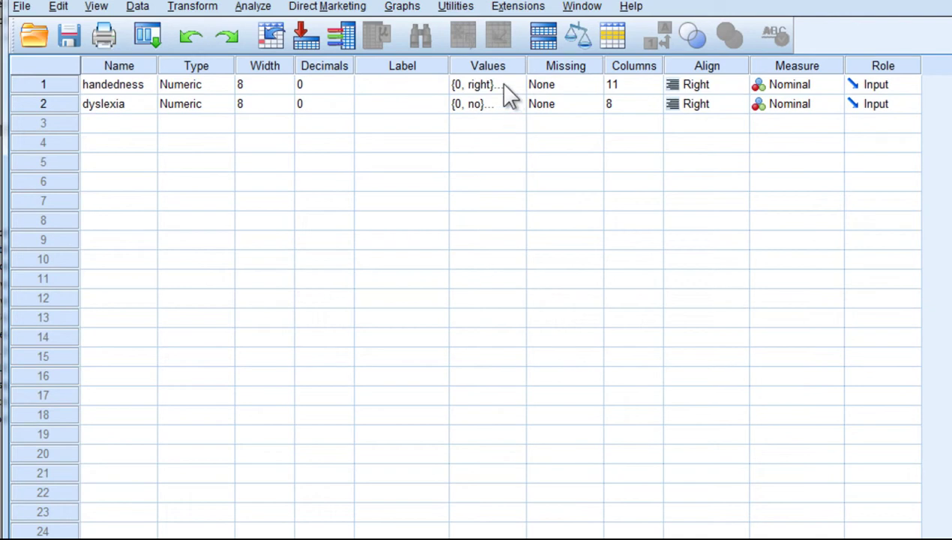
Relabel handedness code 0 as 'left'
{"action": "left_click", "coordinate": [504, 84]}
{"action": "left_click", "coordinate": [517, 294]}
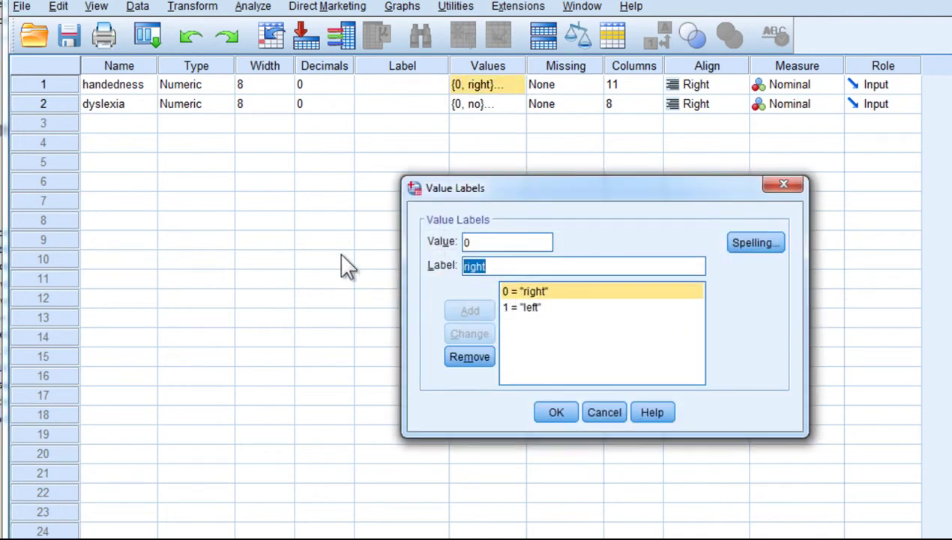
{"action": "type", "text": "left"}
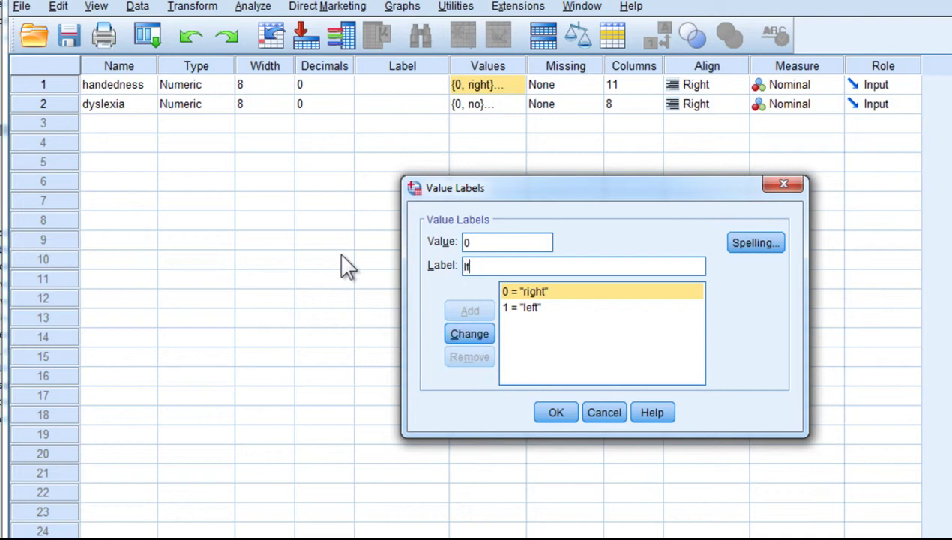
{"action": "left_click", "coordinate": [473, 334]}
Relabel code 1 as 'right', confirm the labels, and return to Data View
{"action": "left_click", "coordinate": [545, 307]}
{"action": "left_click", "coordinate": [523, 272]}
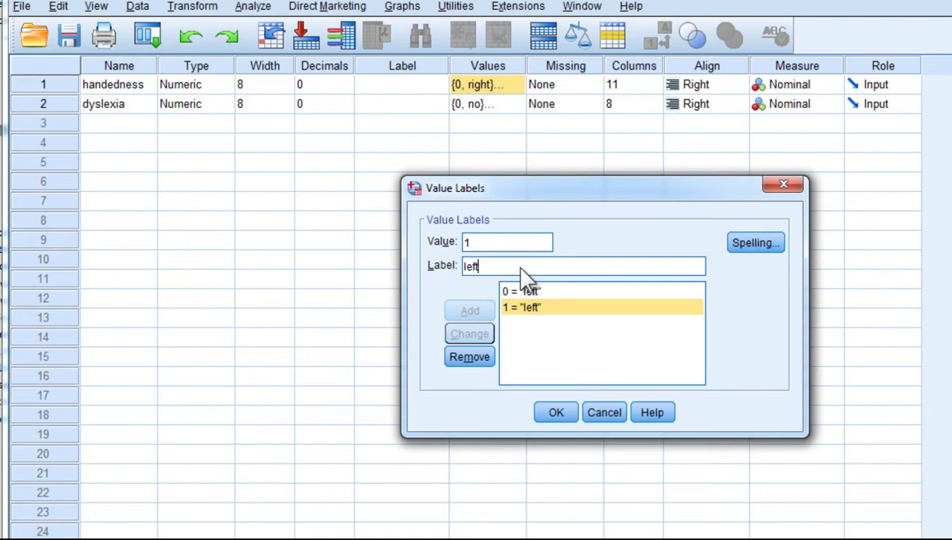
{"action": "key", "text": "BackSpace"}
{"action": "key", "text": "BackSpace"}
{"action": "key", "text": "BackSpace"}
{"action": "key", "text": "BackSpace"}
{"action": "type", "text": "r"}
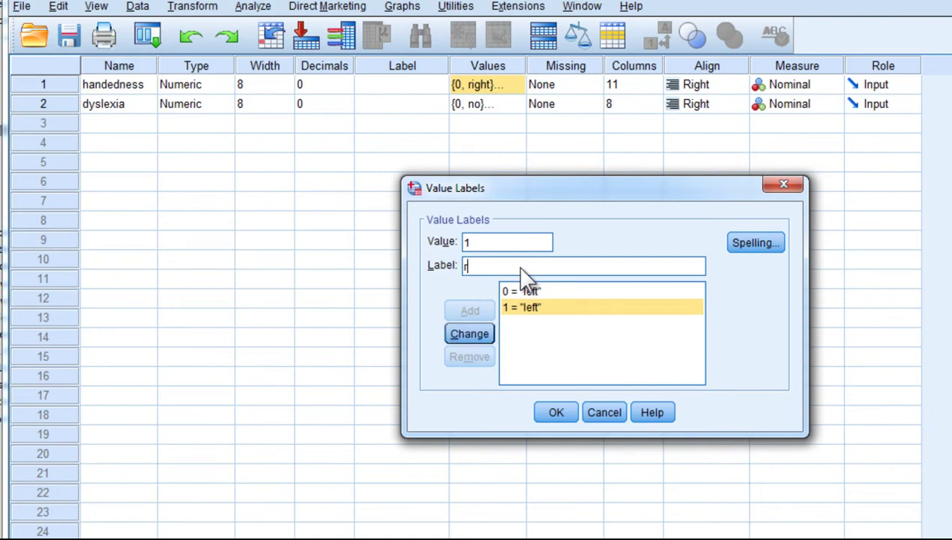
{"action": "type", "text": "ight"}
{"action": "left_click", "coordinate": [472, 333]}
{"action": "left_click", "coordinate": [539, 416]}
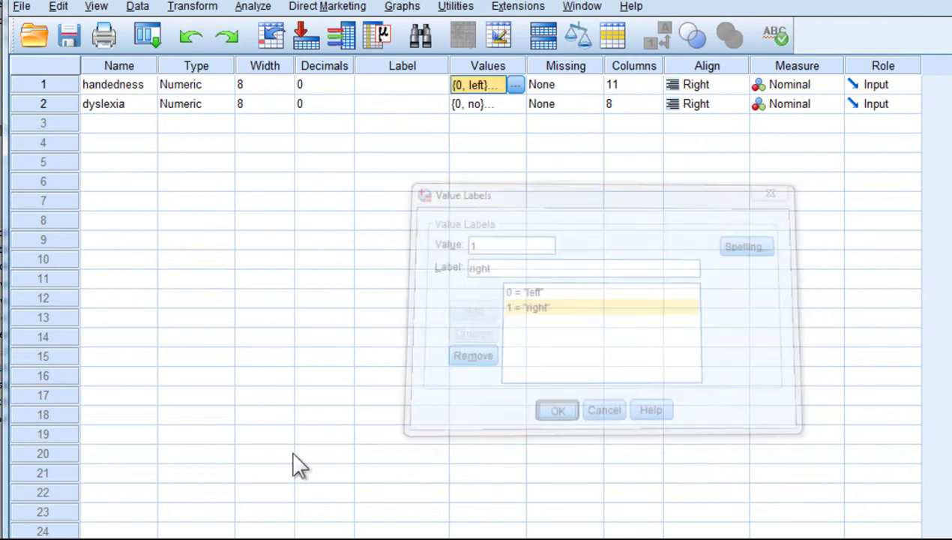
{"action": "key", "text": "ctrl+t"}
Rerun the handedness-by-dyslexia crosstab and widen the Risk Estimate labels; odds ratio is .076
{"action": "left_click", "coordinate": [253, 6]}
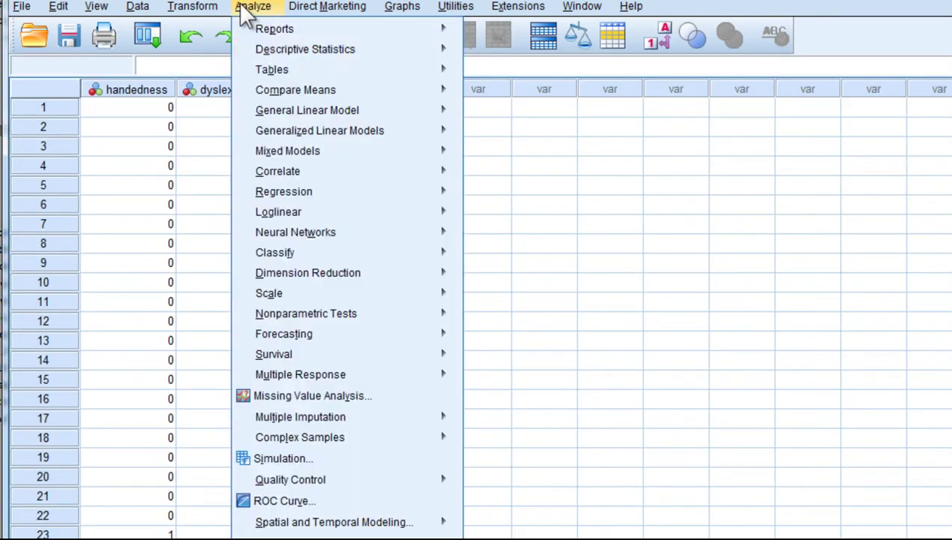
{"action": "mouse_move", "coordinate": [283, 51]}
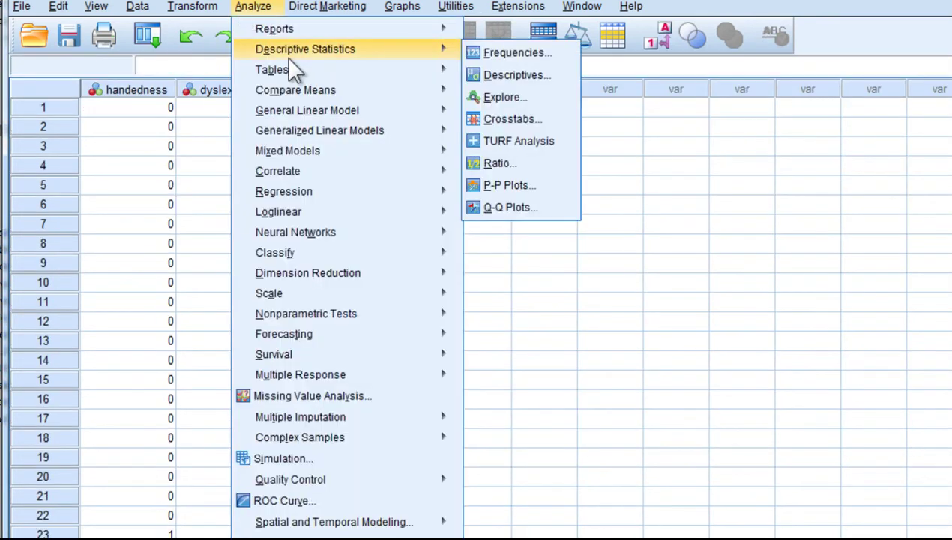
{"action": "left_click", "coordinate": [503, 118]}
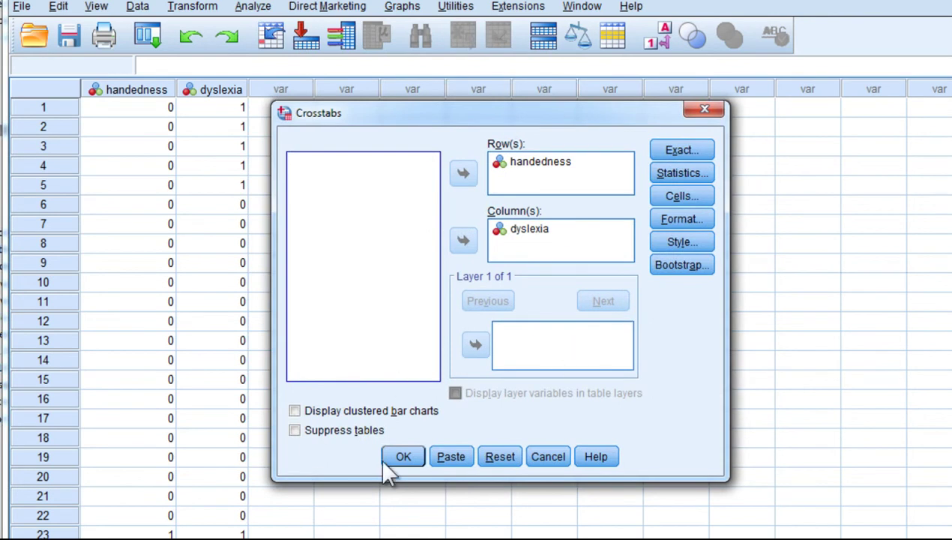
{"action": "left_click", "coordinate": [399, 459]}
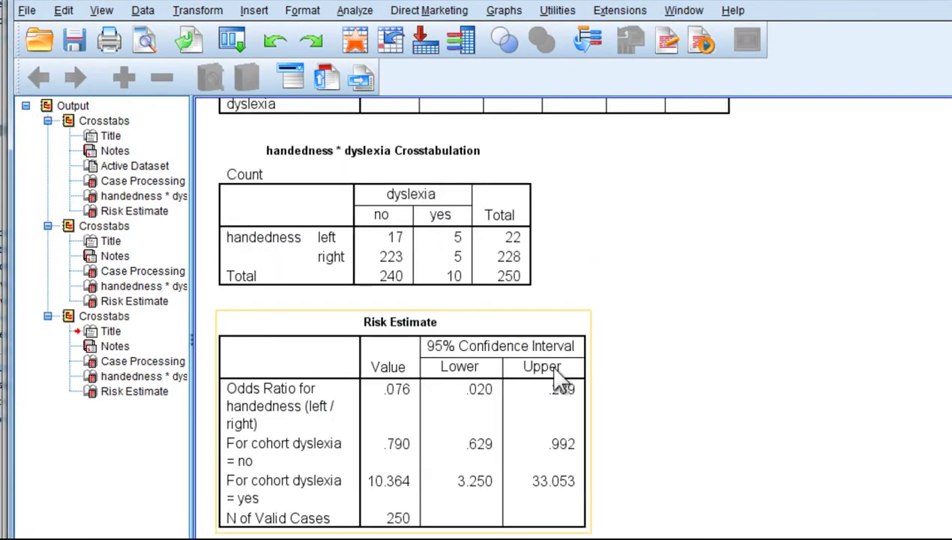
{"action": "left_click", "coordinate": [360, 398]}
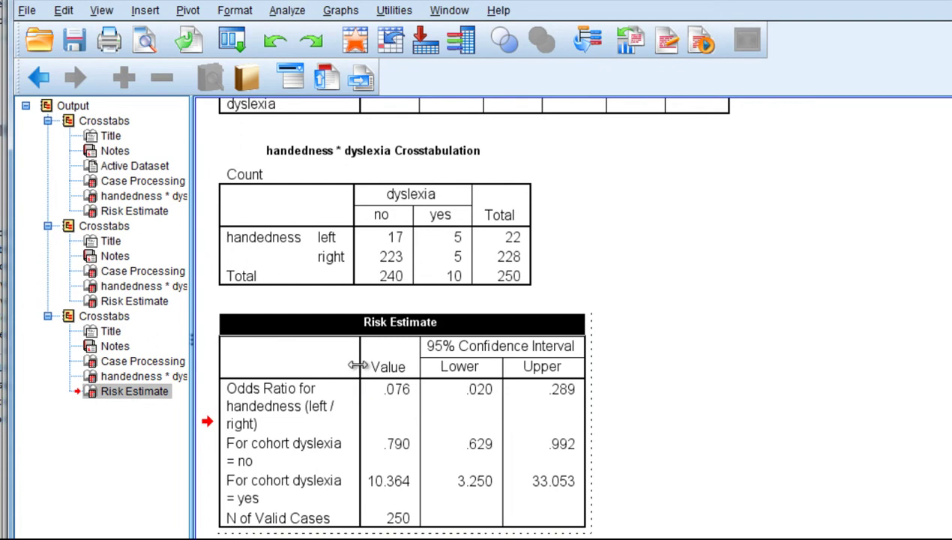
{"action": "left_click_drag", "start_coordinate": [361, 363], "coordinate": [480, 406]}
{"action": "left_click", "coordinate": [817, 449]}
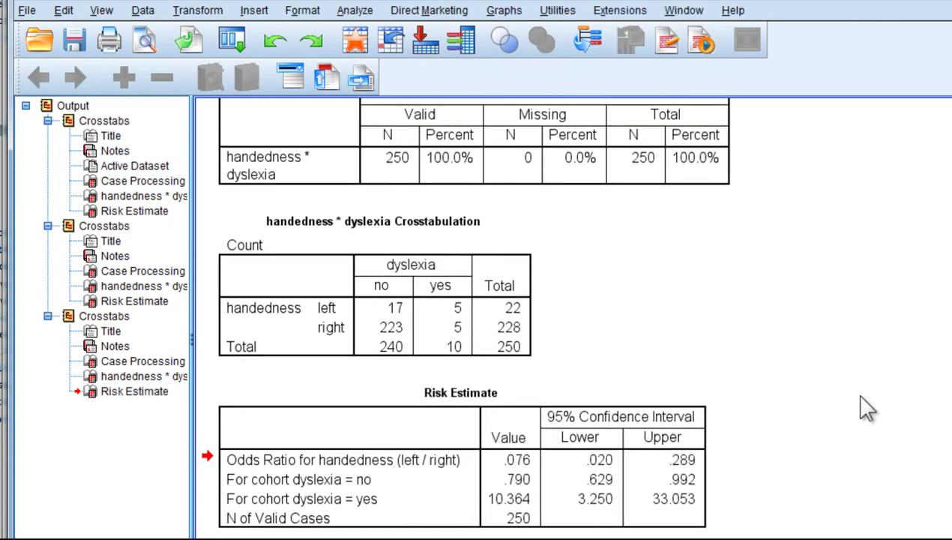